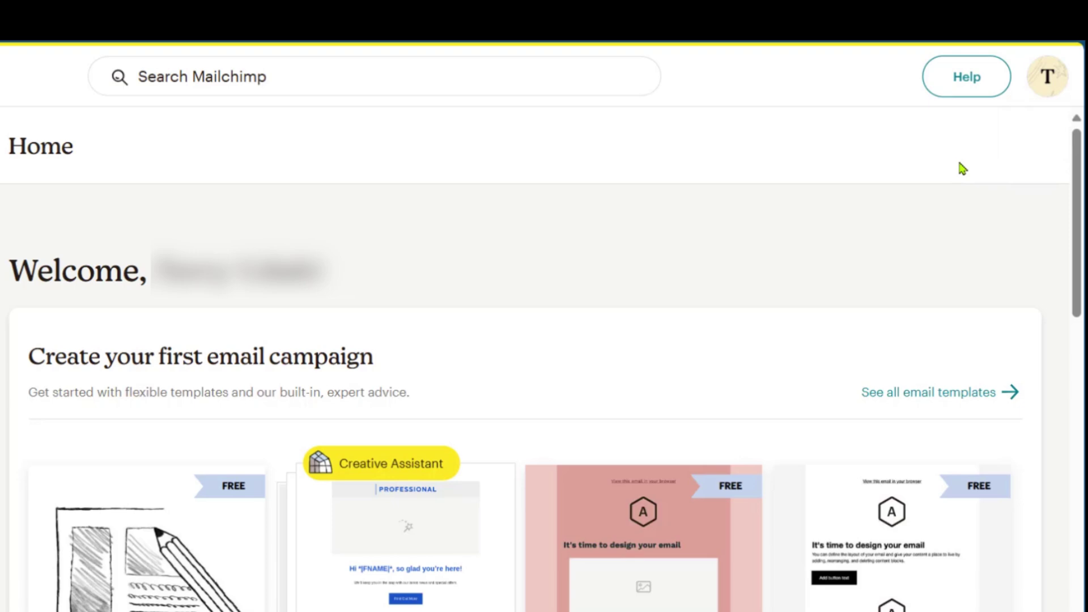
Go to Account & billing > Settings > Details and check Default Email Builder is Classic Builder.
click(1038, 90)
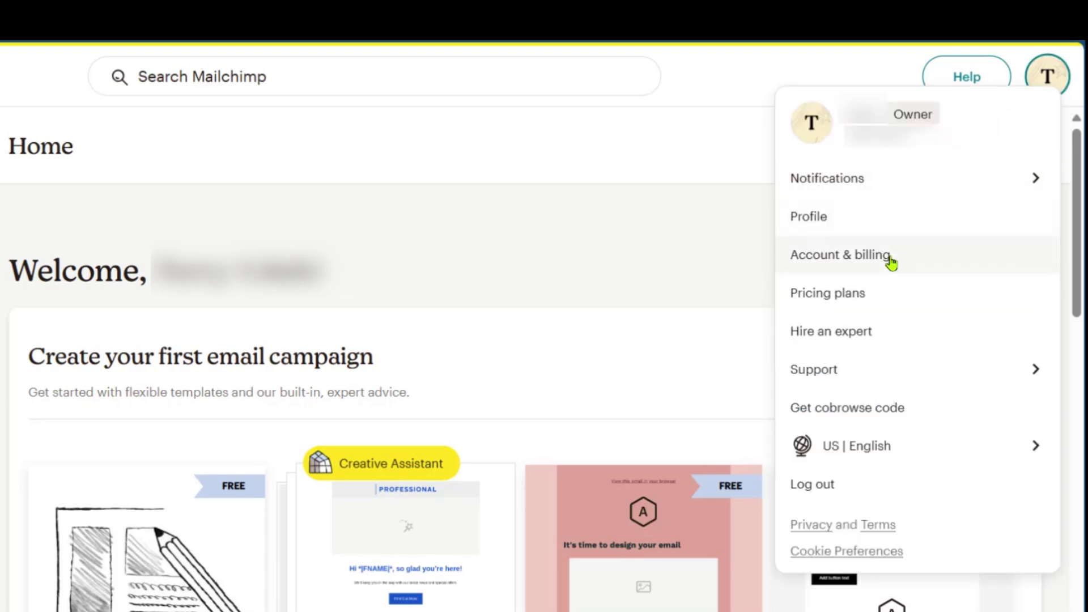
click(890, 258)
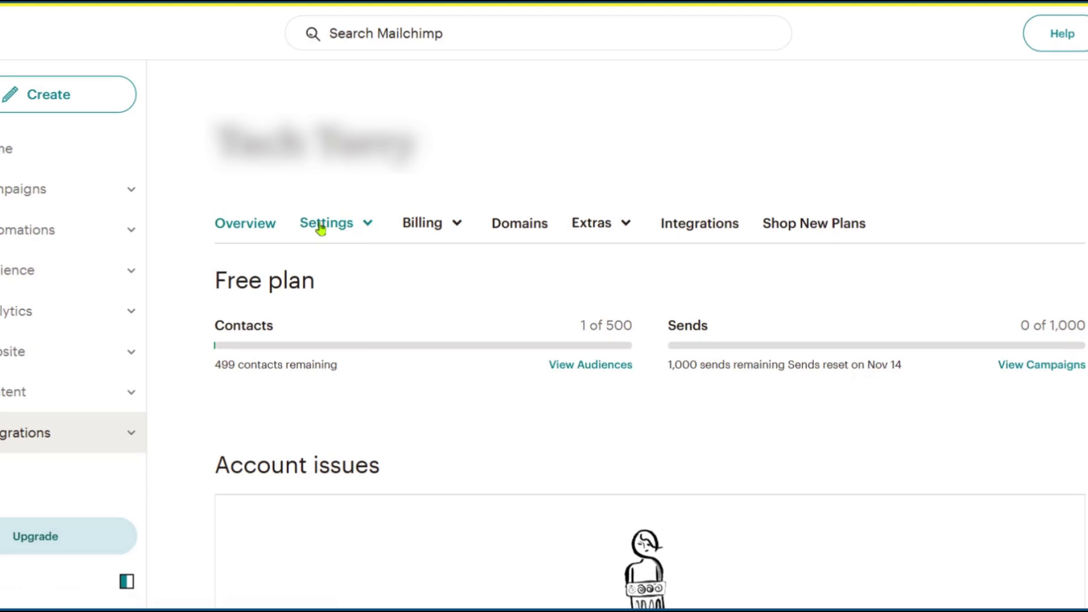
click(321, 226)
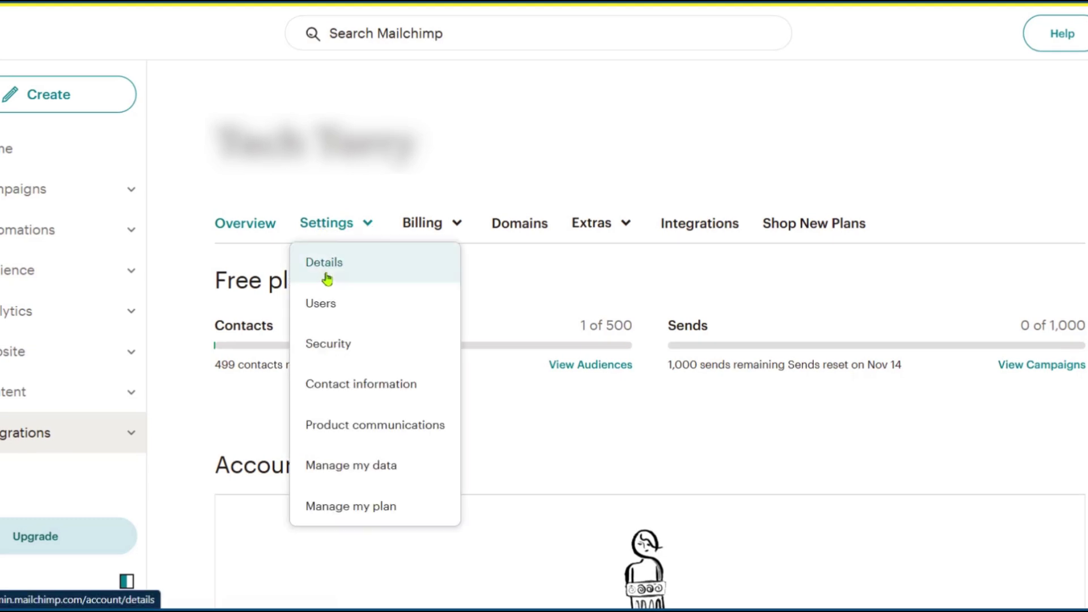
click(327, 275)
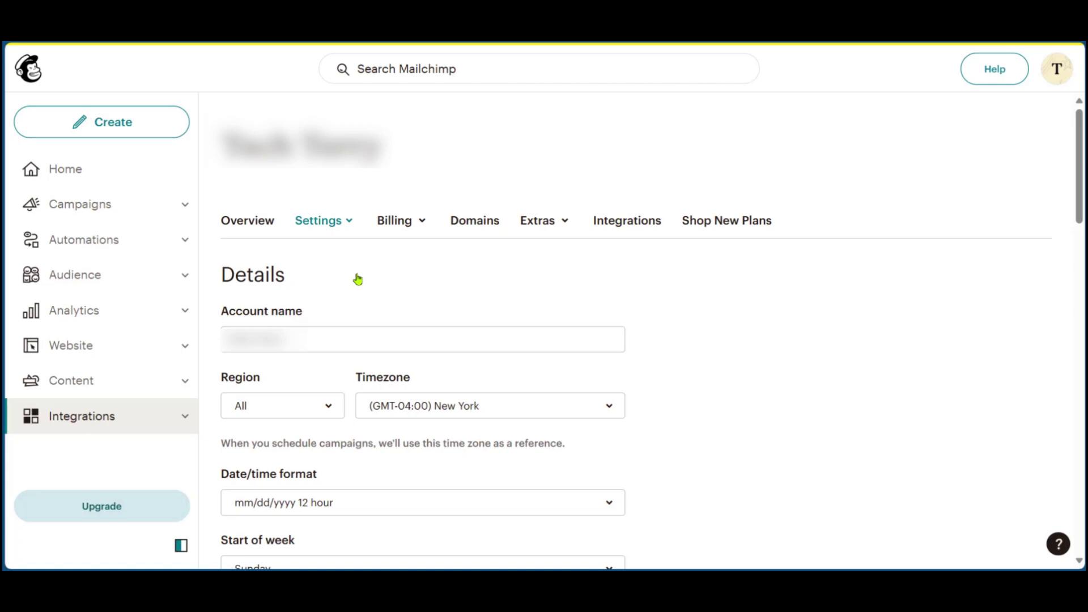
scroll(357, 278, down, 5)
scroll(357, 277, down, 8)
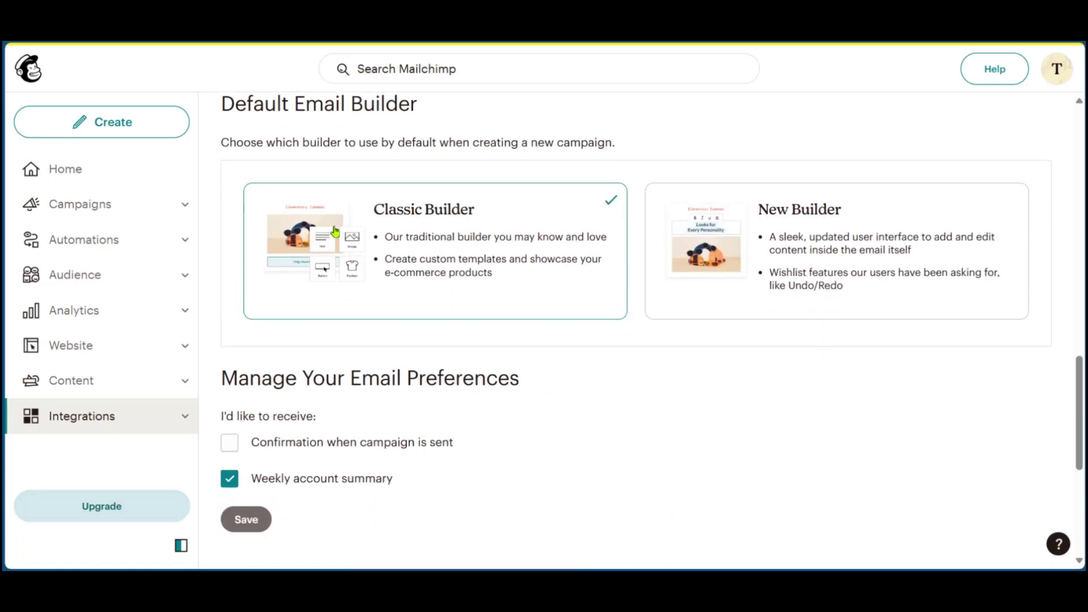
scroll(315, 233, up, 3)
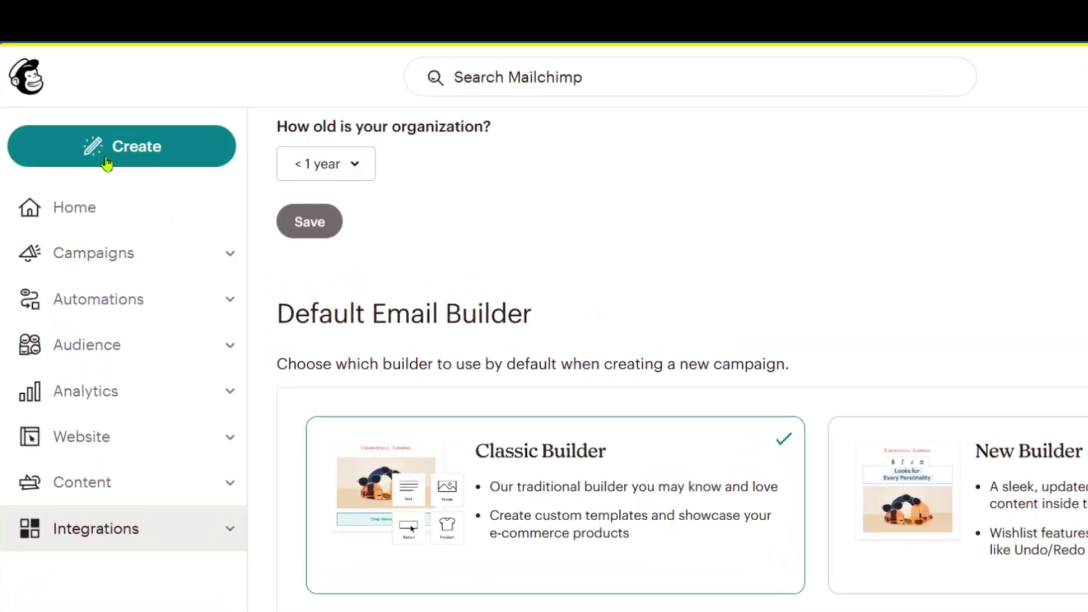
Create a new regular email and bring up the template gallery's Featured layouts.
click(81, 156)
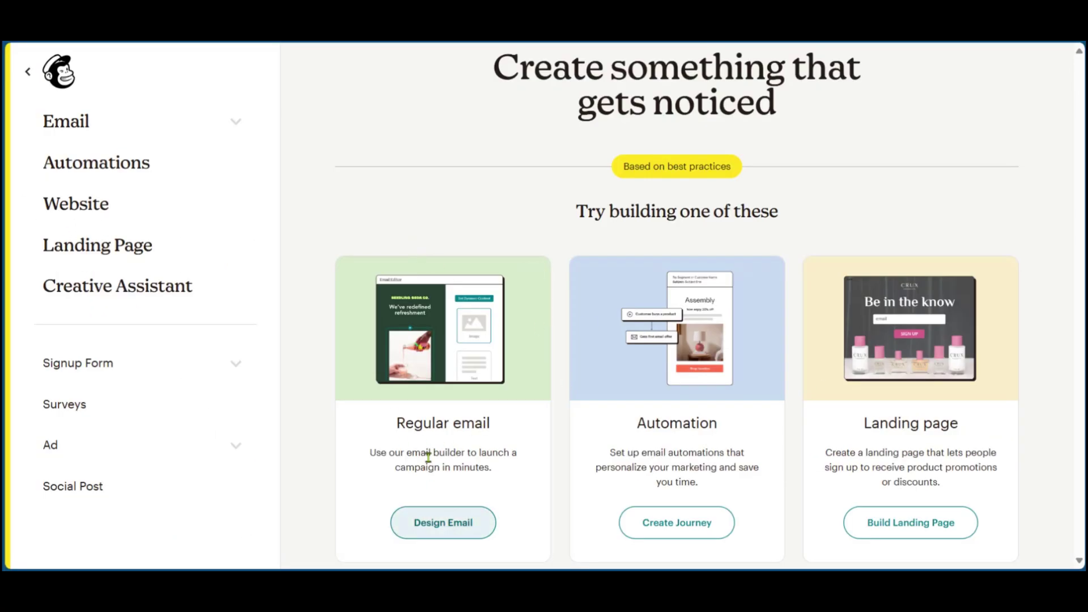
click(443, 522)
scroll(470, 439, down, 3)
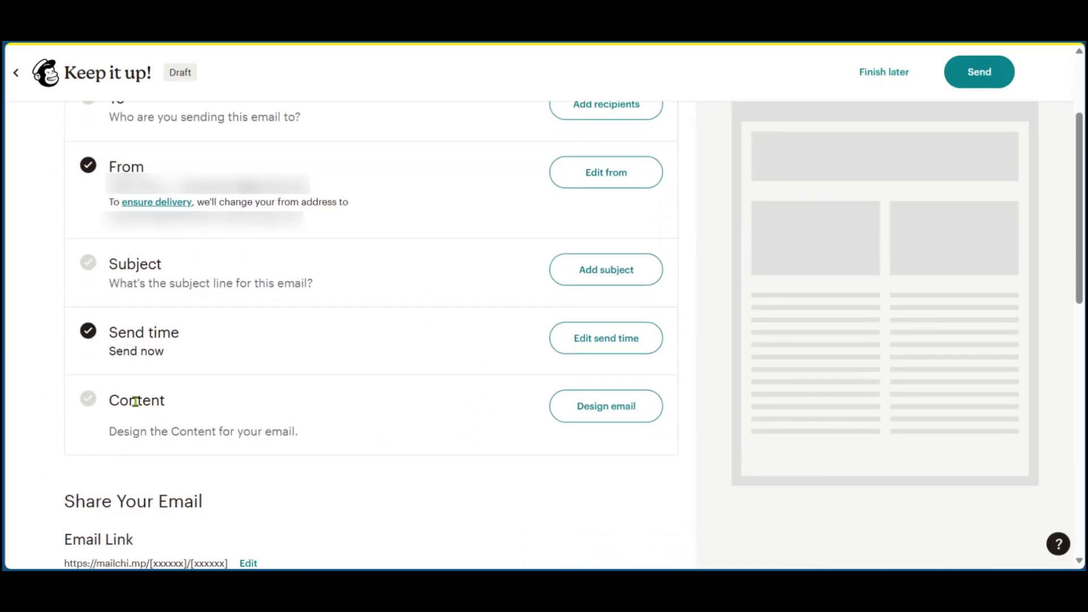
click(617, 417)
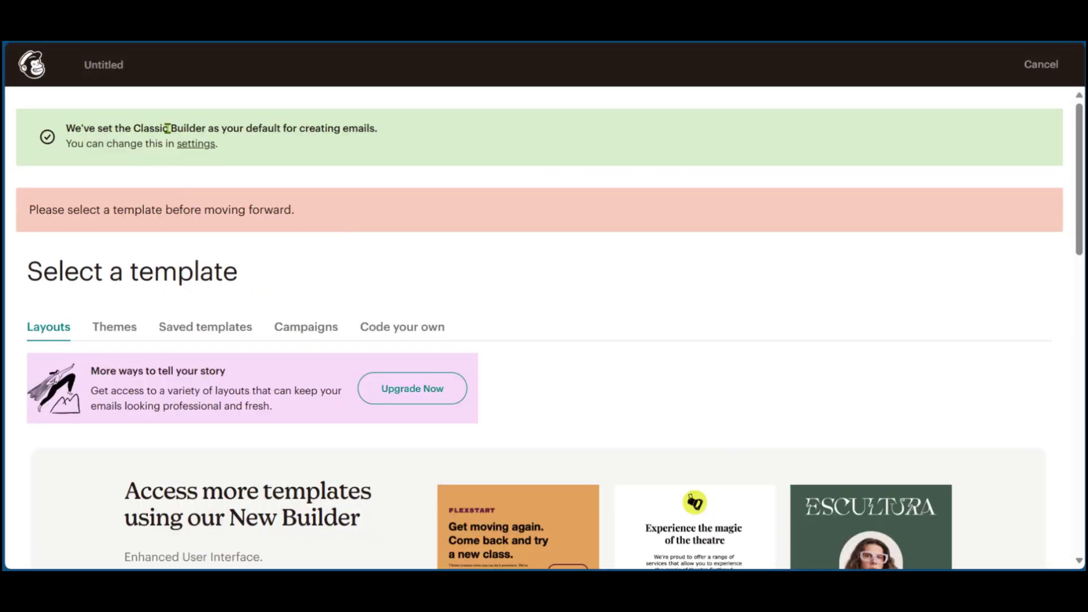
scroll(514, 256, down, 10)
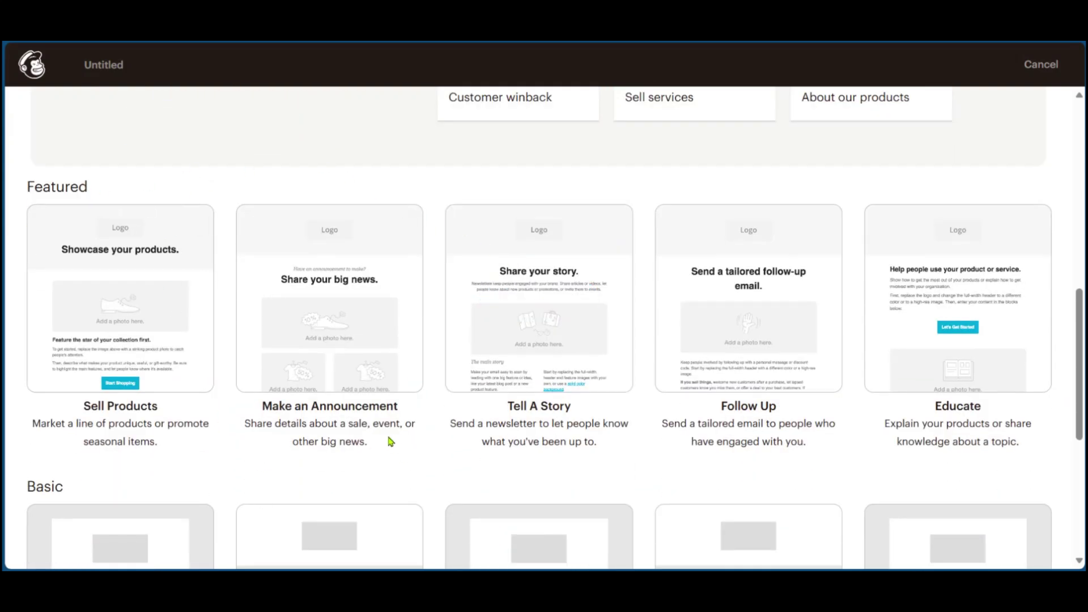
mouse_move(757, 317)
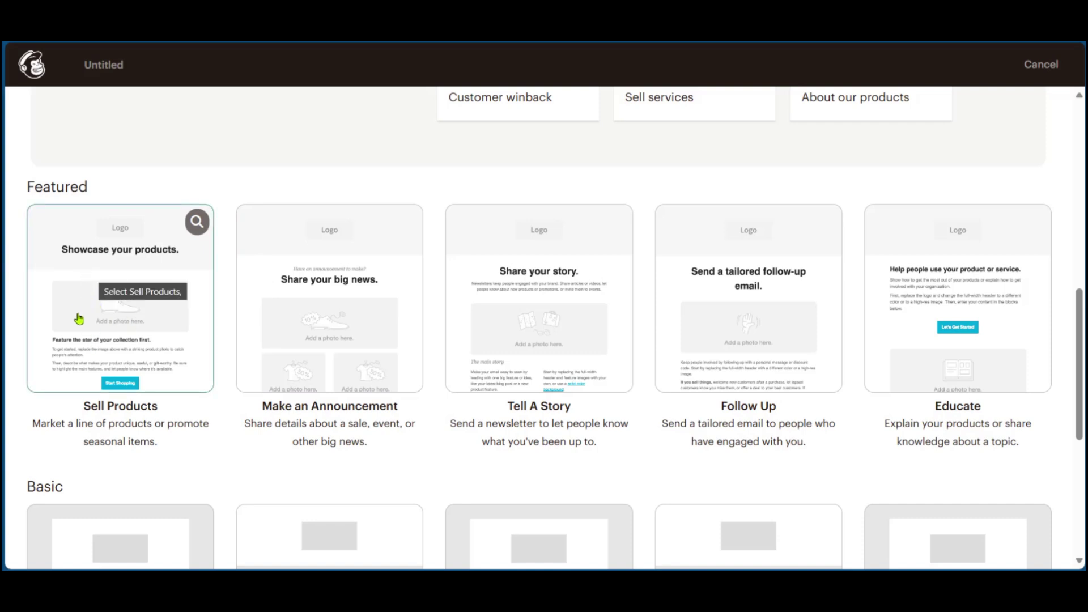
Start the email from the Sell Products template.
click(72, 351)
scroll(291, 338, down, 5)
scroll(160, 262, up, 3)
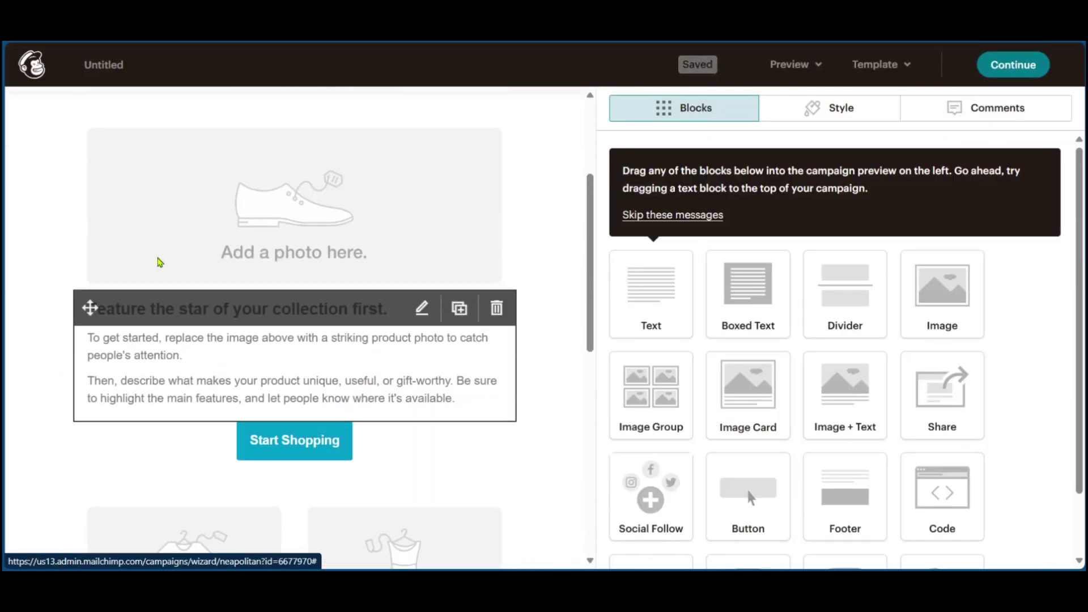
scroll(159, 262, up, 1)
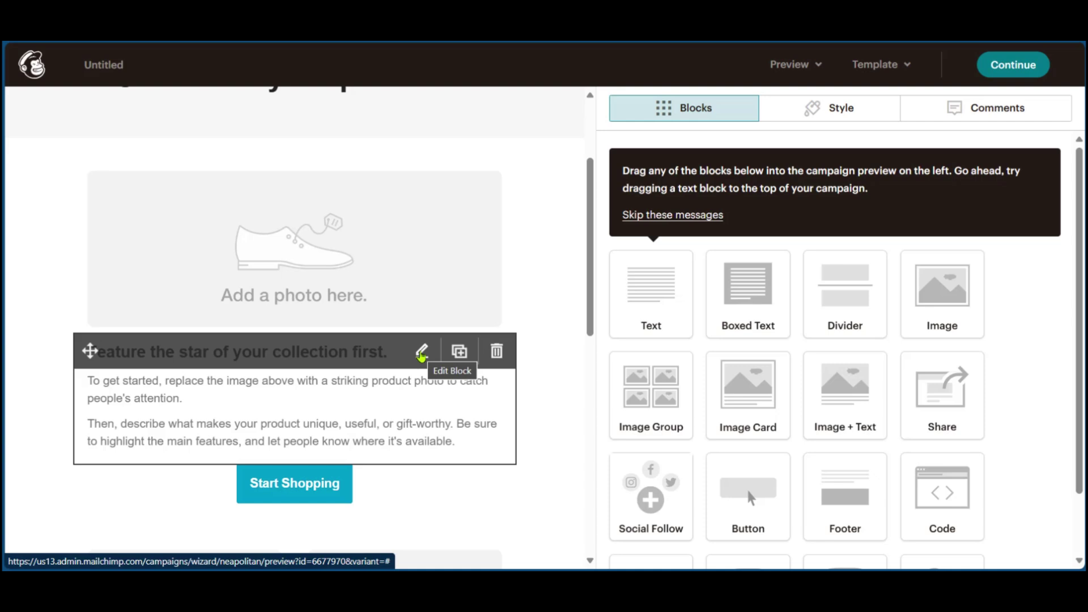
Edit the heading text block and select its heading line.
click(421, 352)
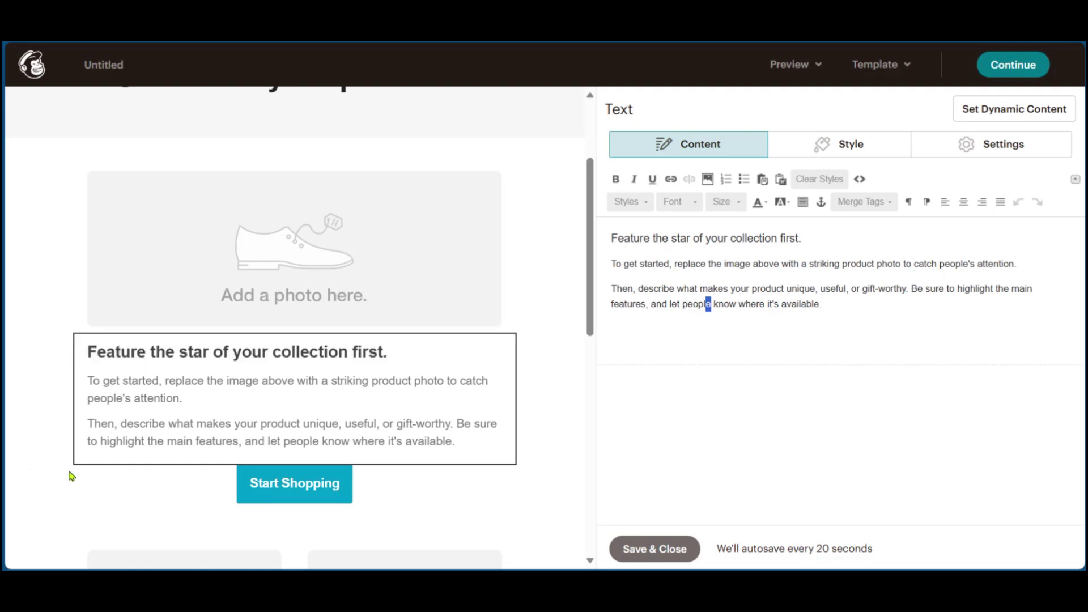
click(635, 278)
drag(610, 237, 807, 237)
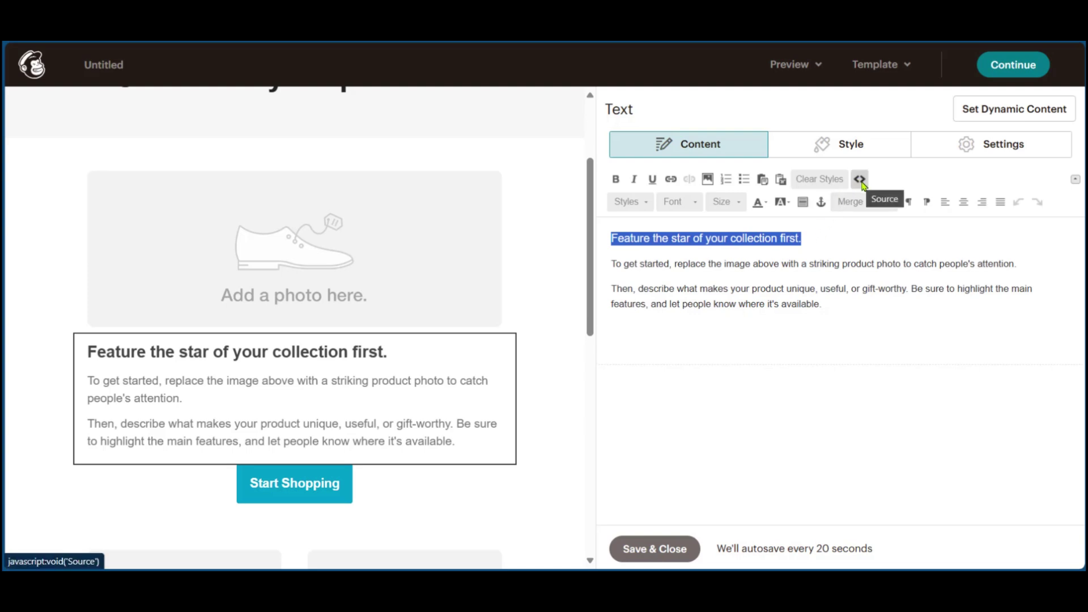
Set all three paragraphs of the text block to Georgia and show its HTML source.
click(859, 180)
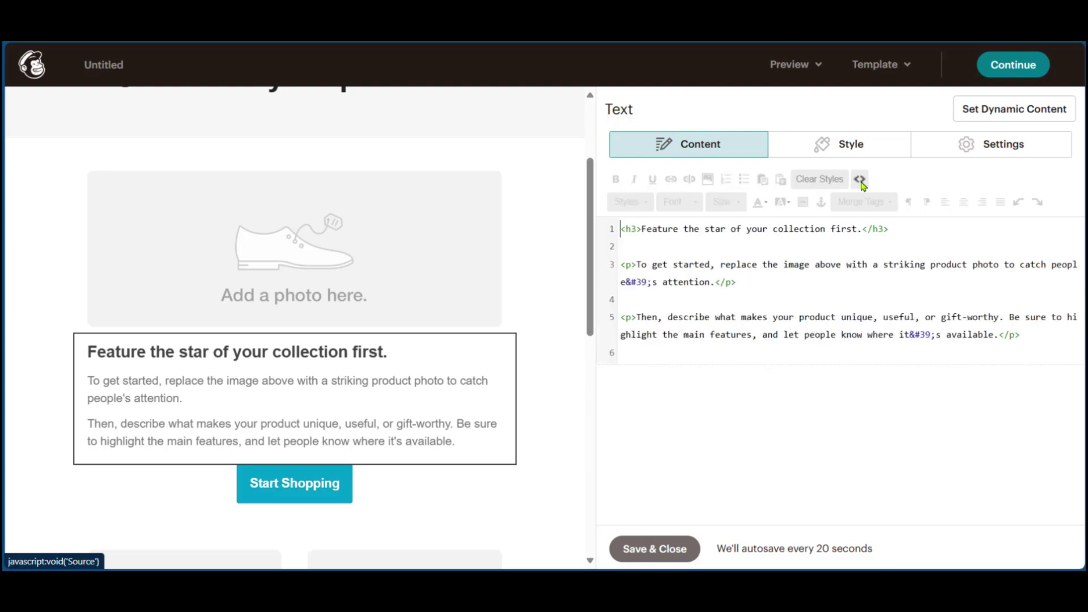
click(860, 181)
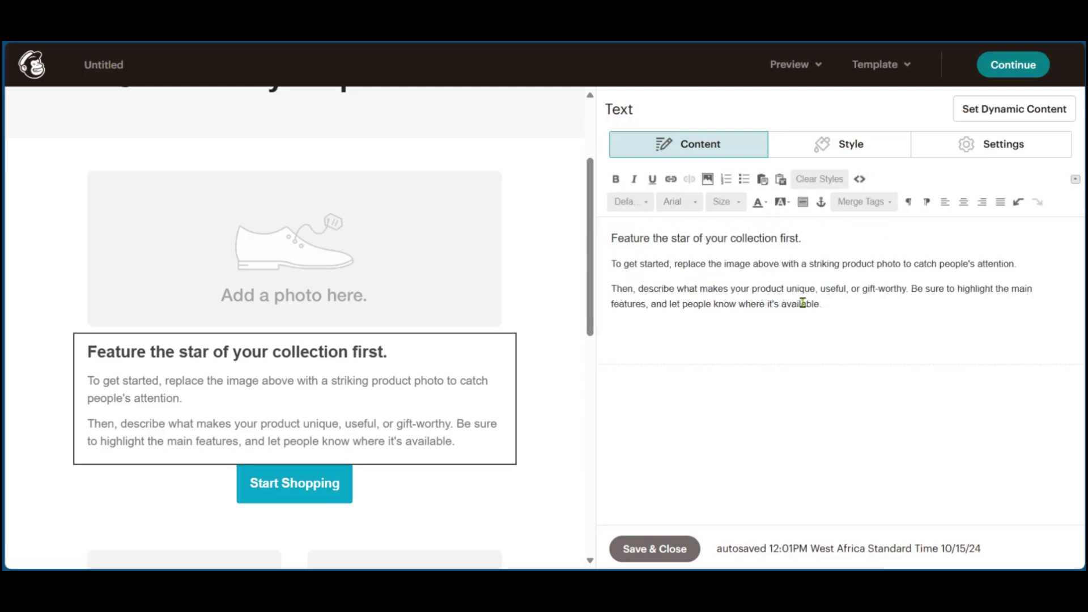
drag(835, 304, 594, 223)
click(680, 201)
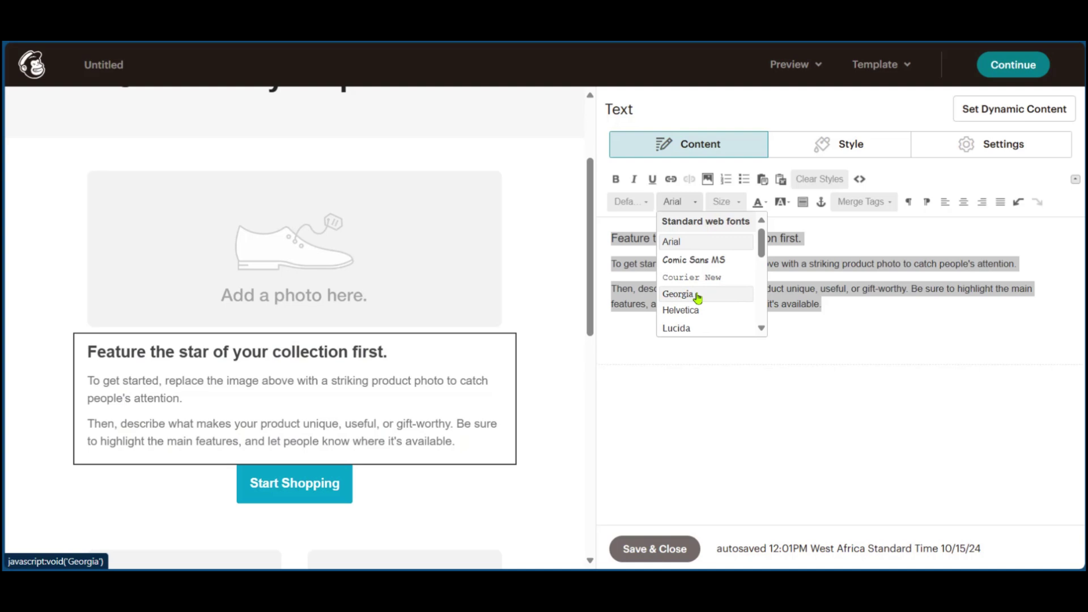
click(696, 295)
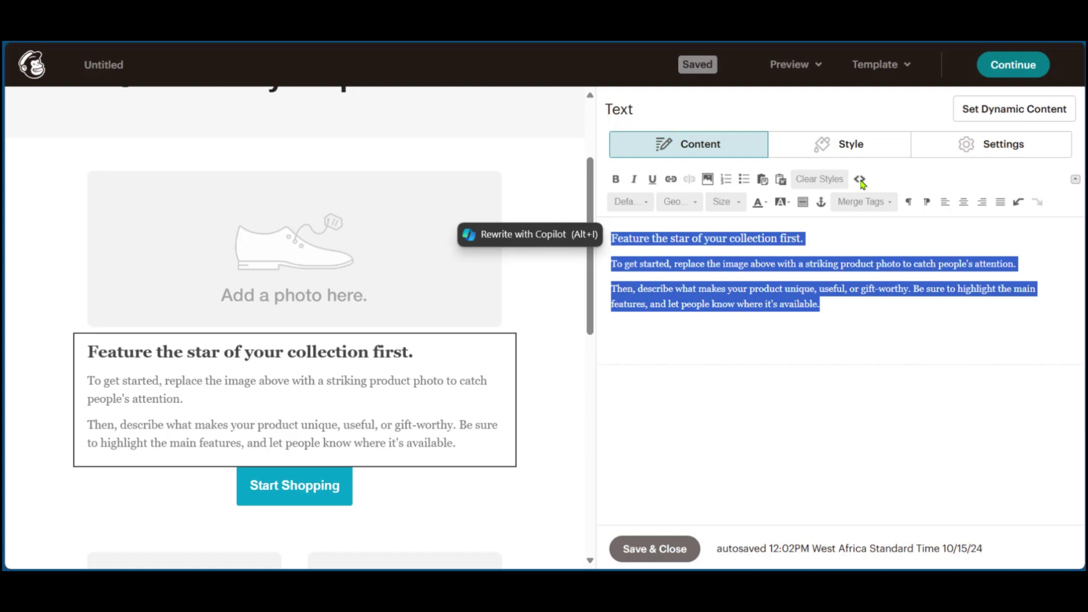
click(859, 179)
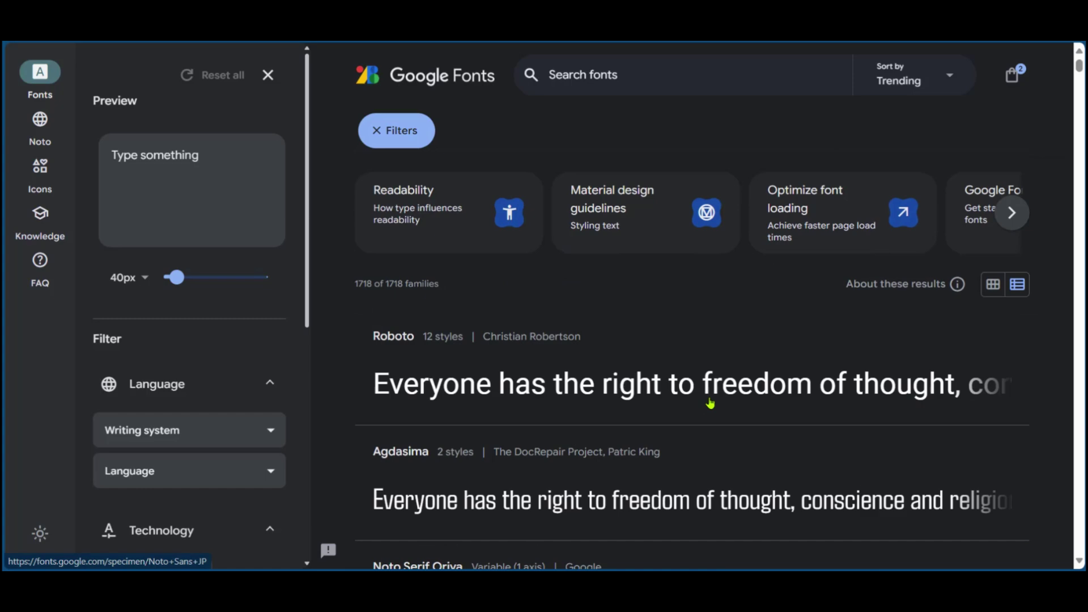
Add Poppins in Google Fonts and select its font-family rule in the embed code.
scroll(685, 390, down, 4)
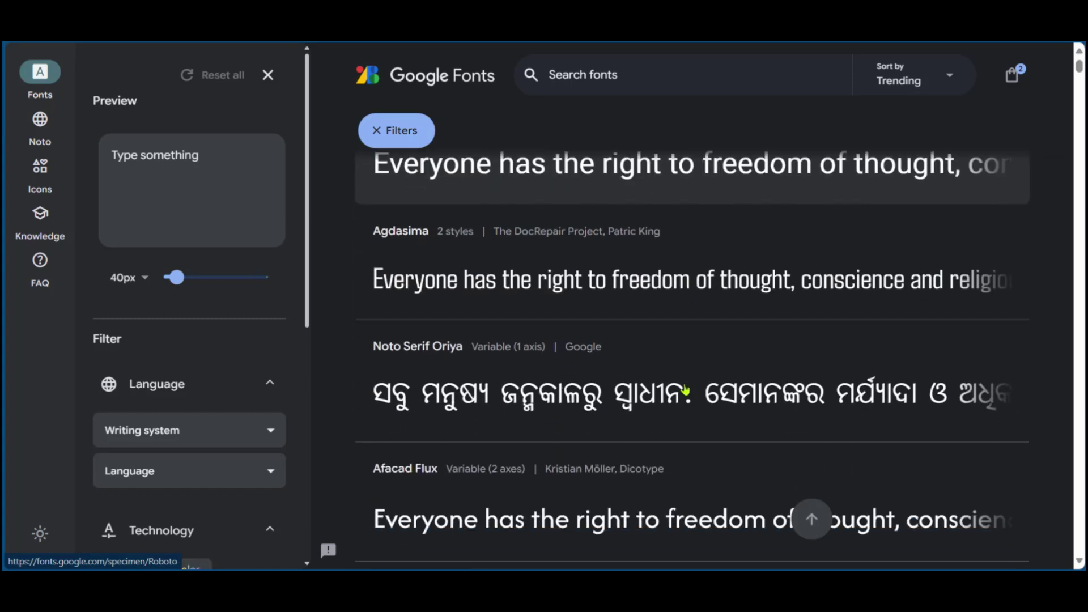
scroll(685, 390, down, 13)
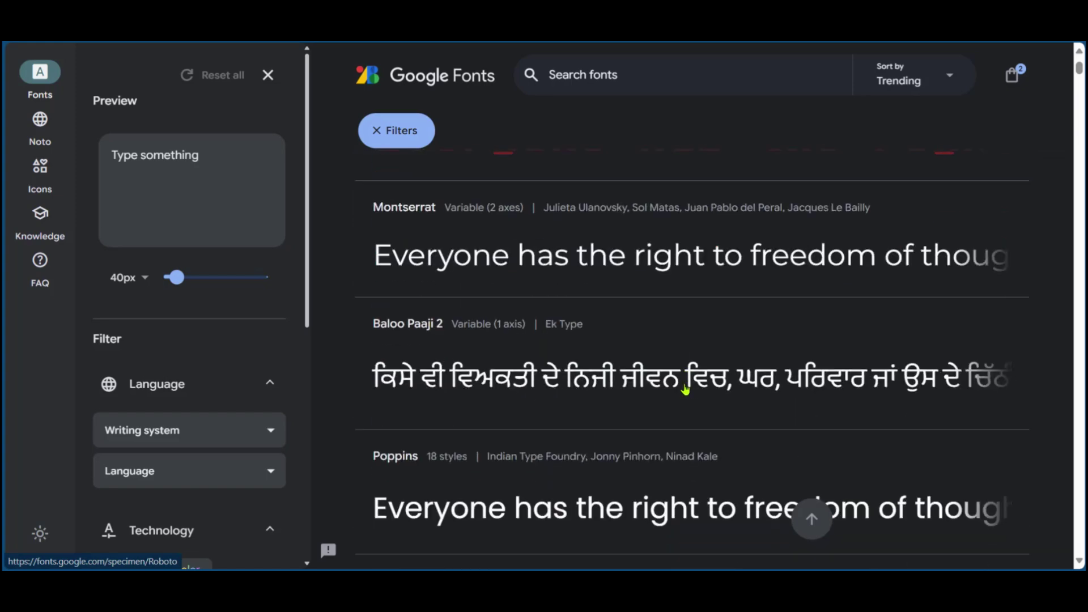
scroll(686, 390, down, 4)
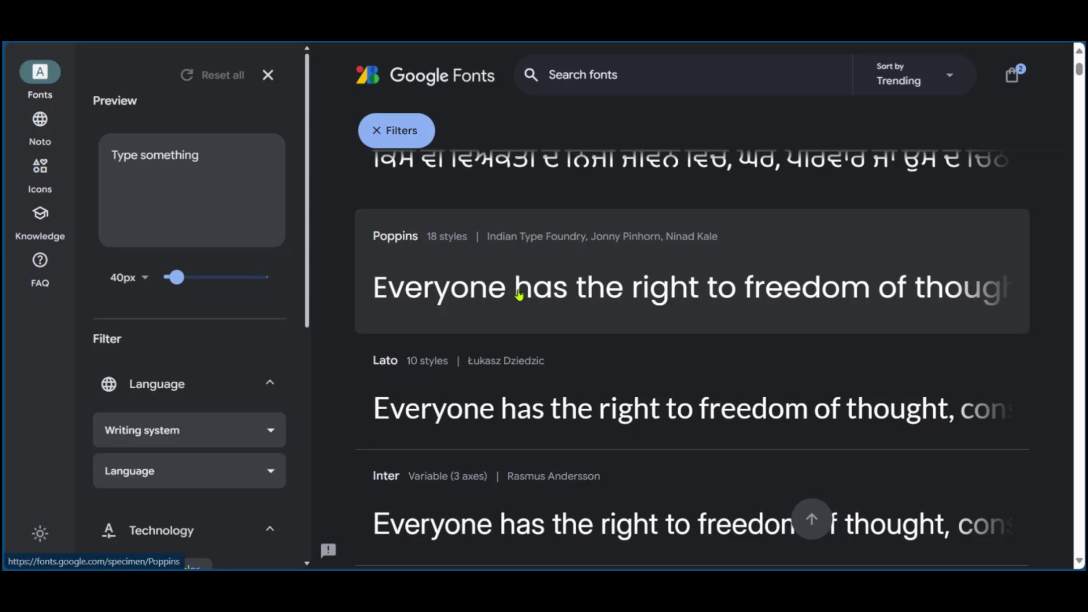
click(518, 294)
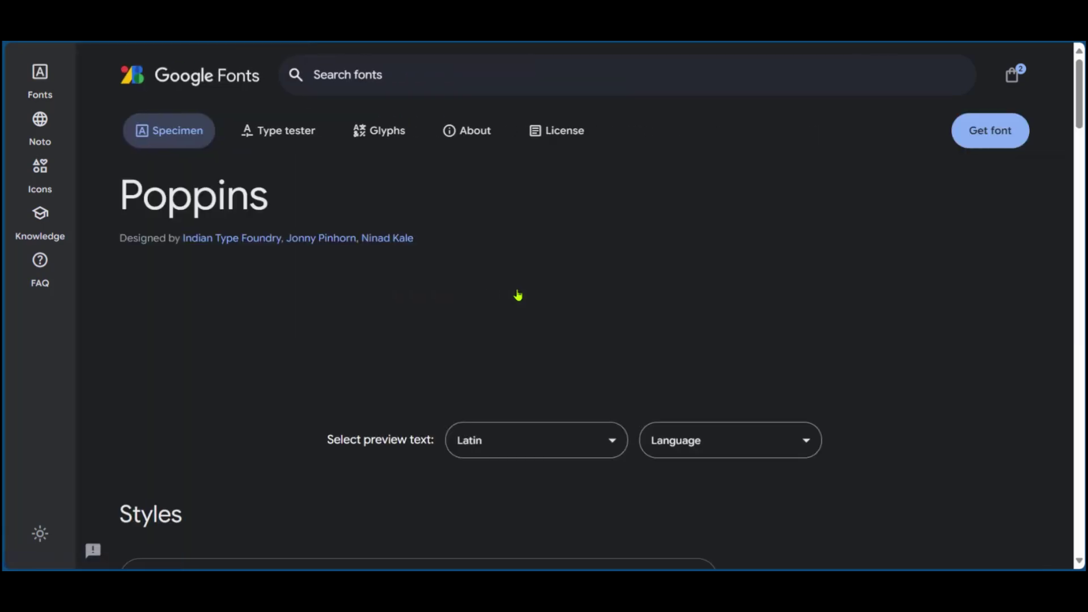
click(1012, 136)
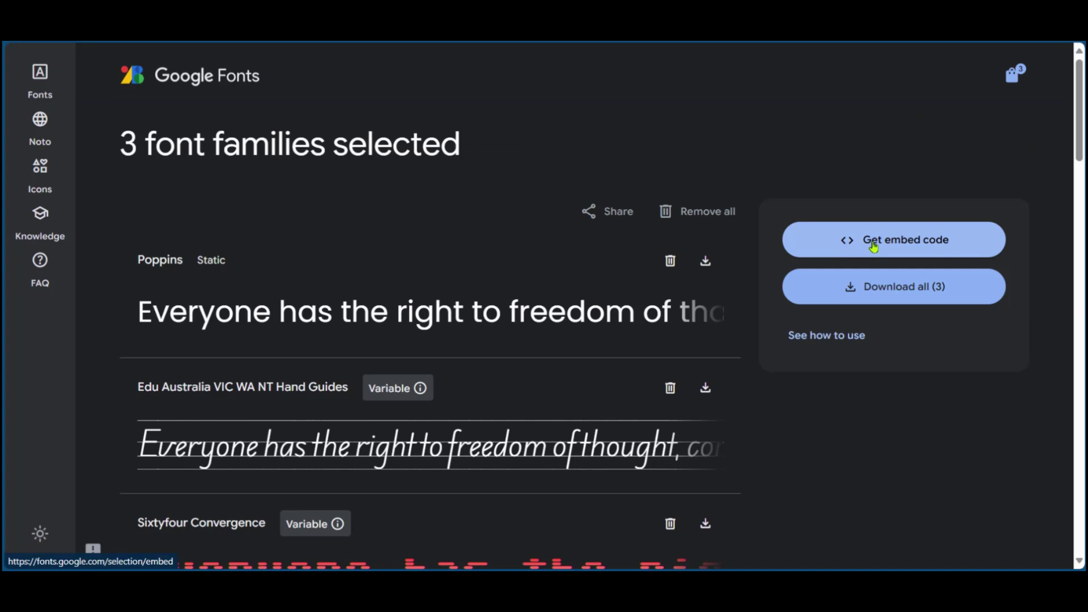
click(873, 246)
scroll(558, 321, down, 3)
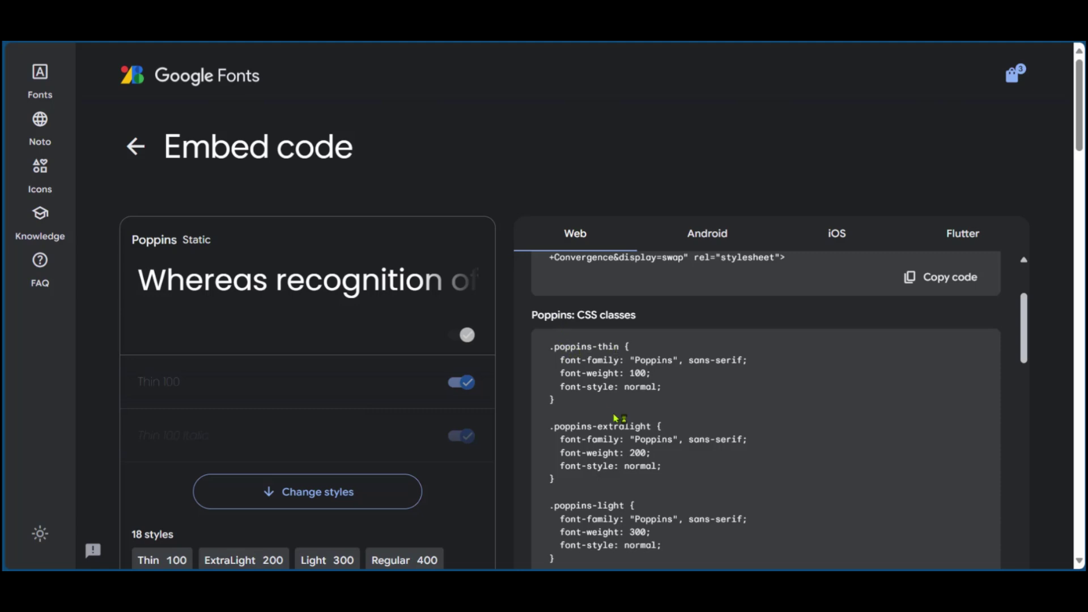
scroll(634, 524, down, 4)
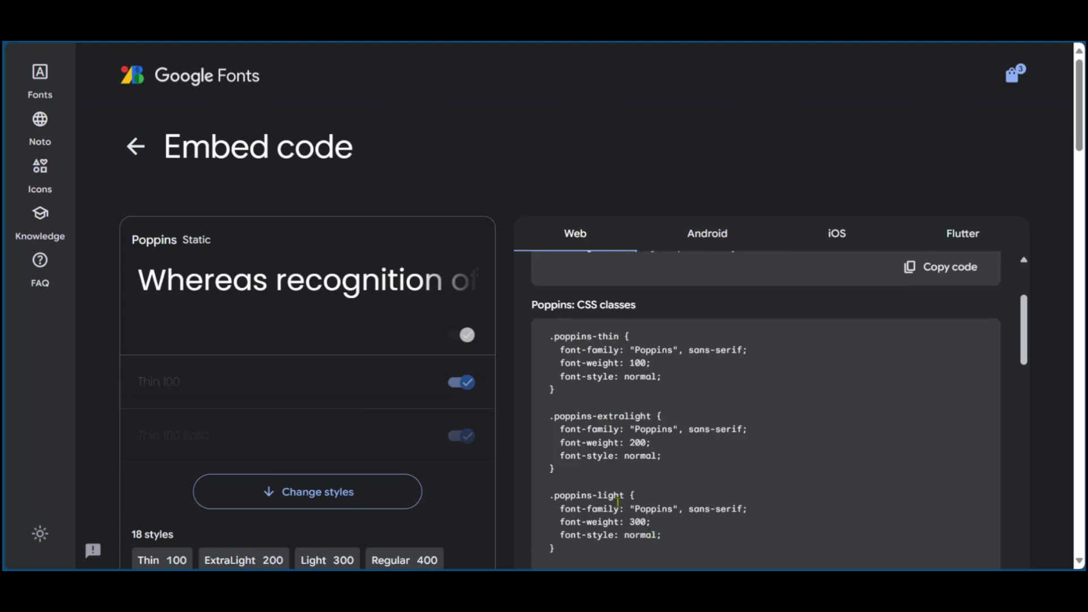
scroll(696, 378, up, 3)
scroll(696, 378, up, 1)
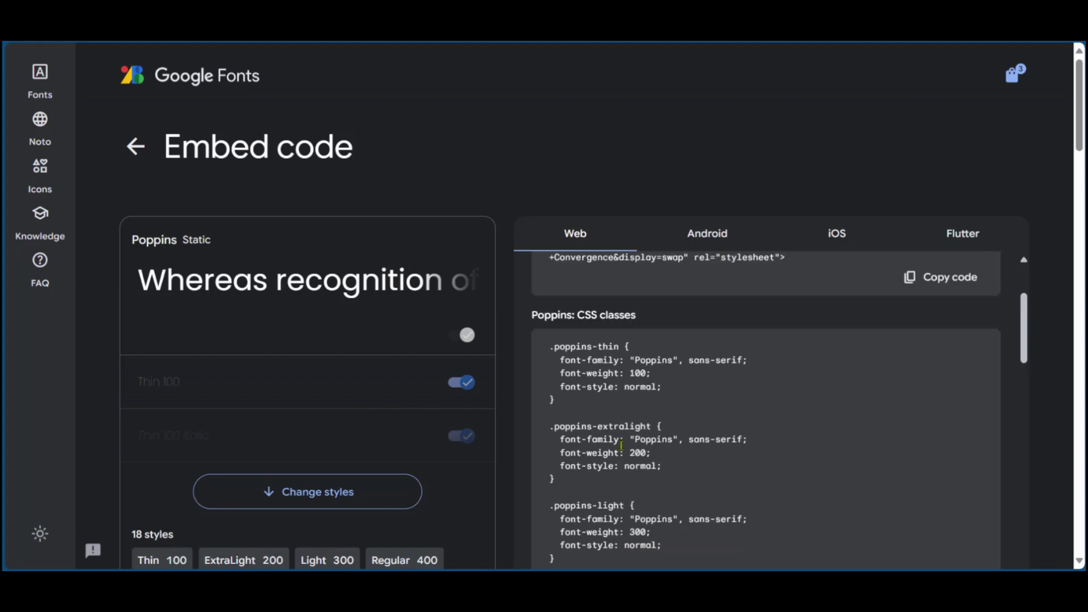
drag(753, 362, 751, 363)
key(ctrl+c)
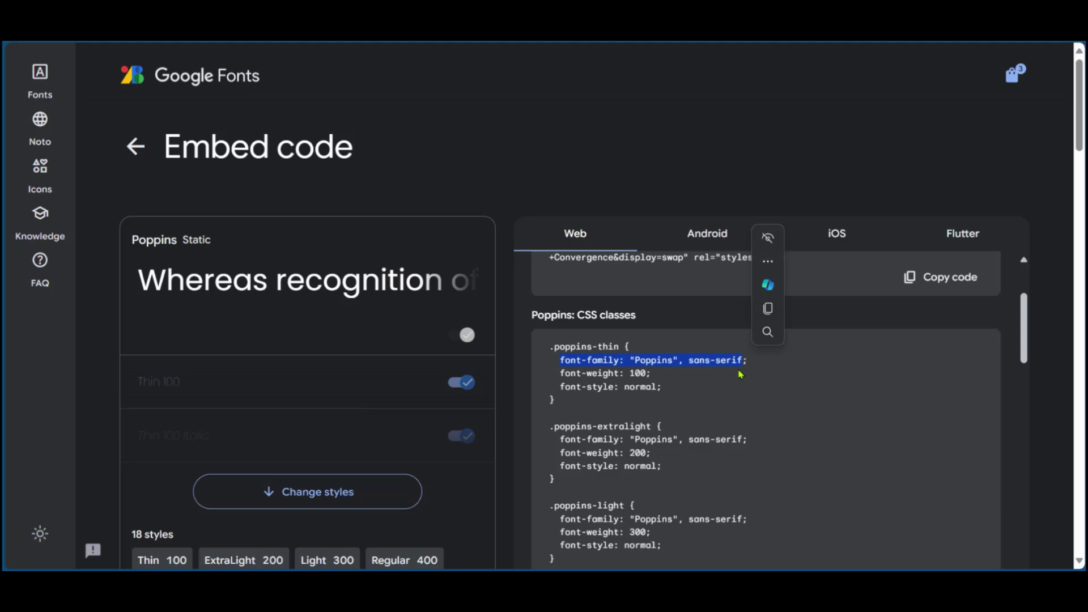
Highlight the heading's georgia font-family in the source and copy the Poppins font-family declaration.
click(771, 365)
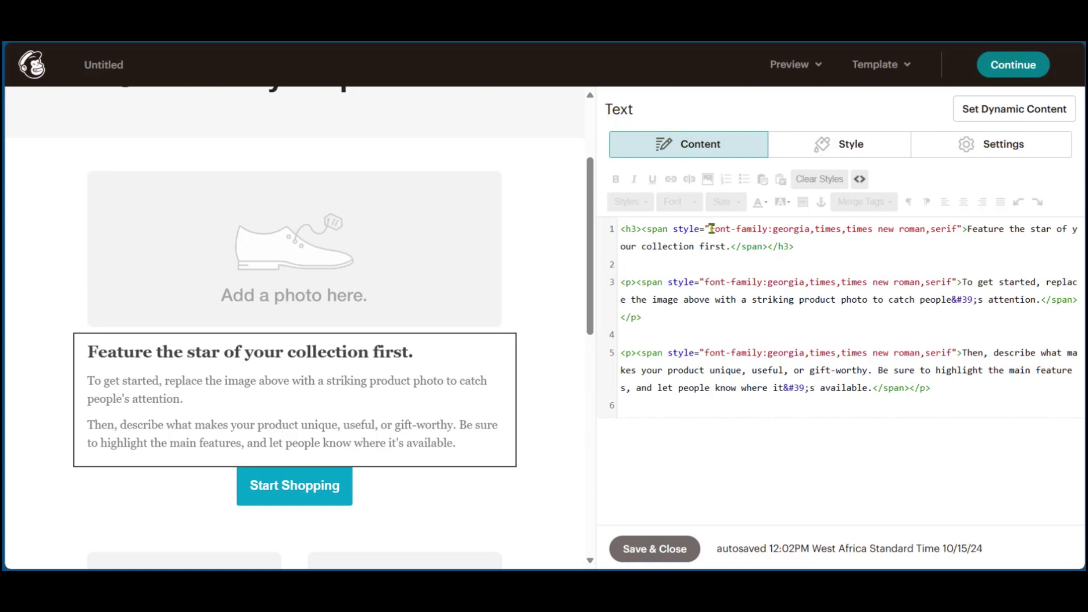
drag(712, 228, 957, 230)
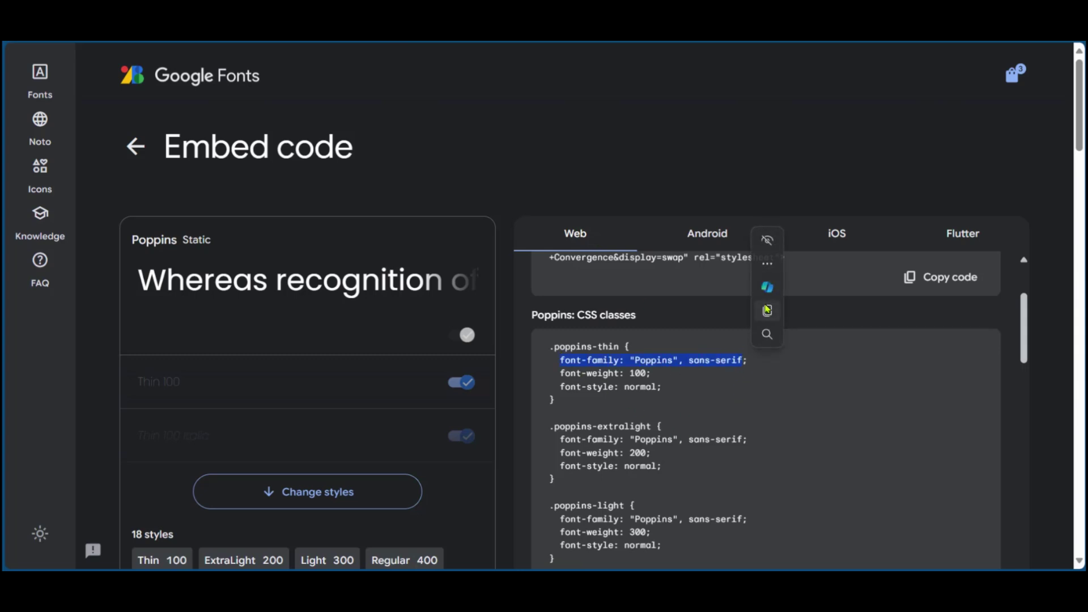
click(765, 308)
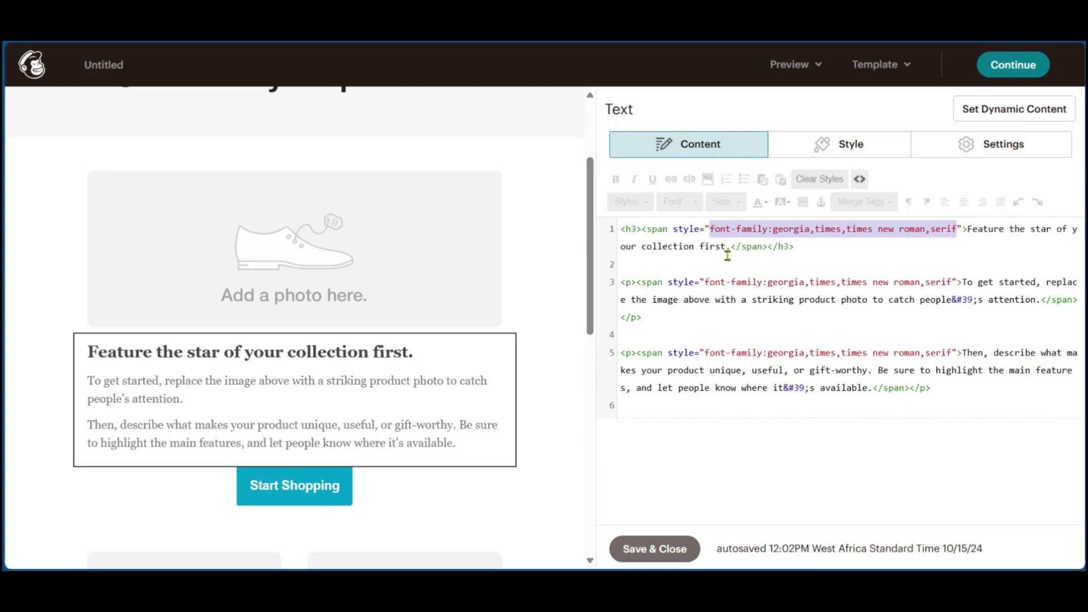
Paste the "Poppins", sans-serif rule over the georgia style and save the text block.
key(ctrl+v)
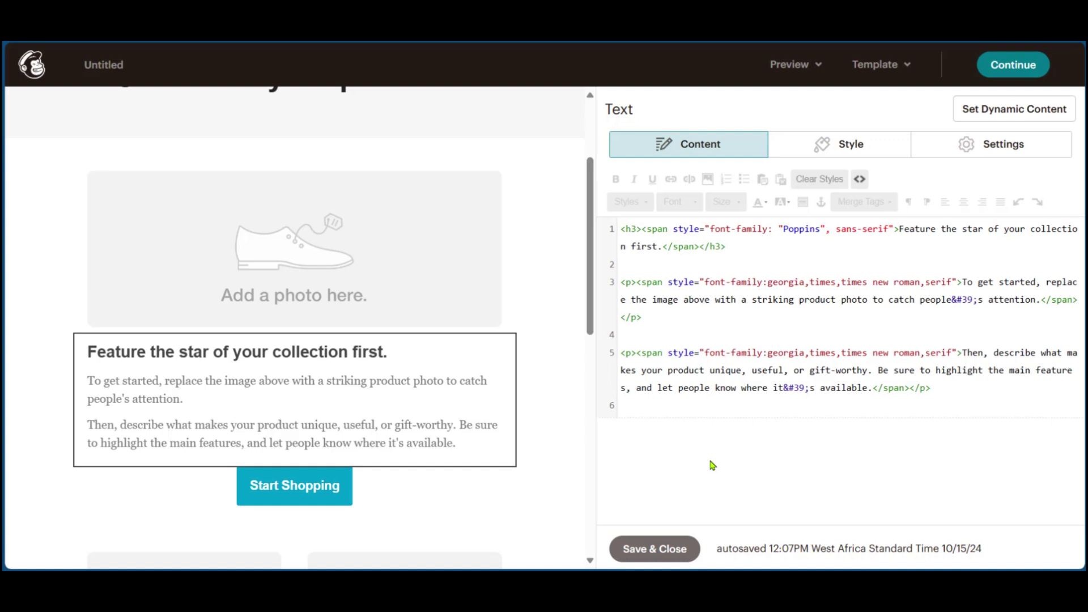
click(655, 554)
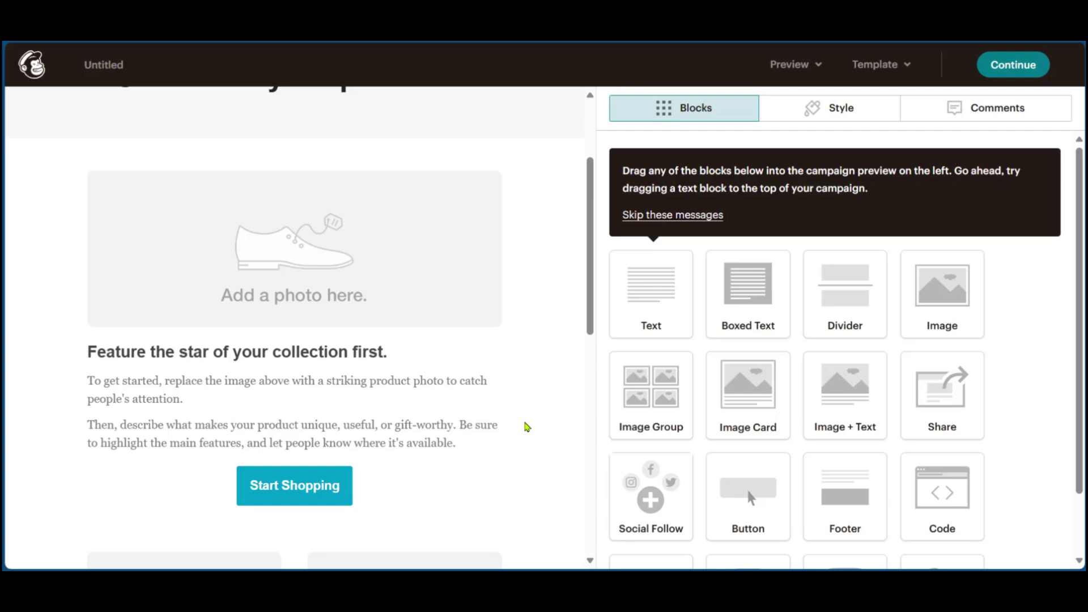
scroll(526, 427, down, 1)
scroll(525, 426, up, 1)
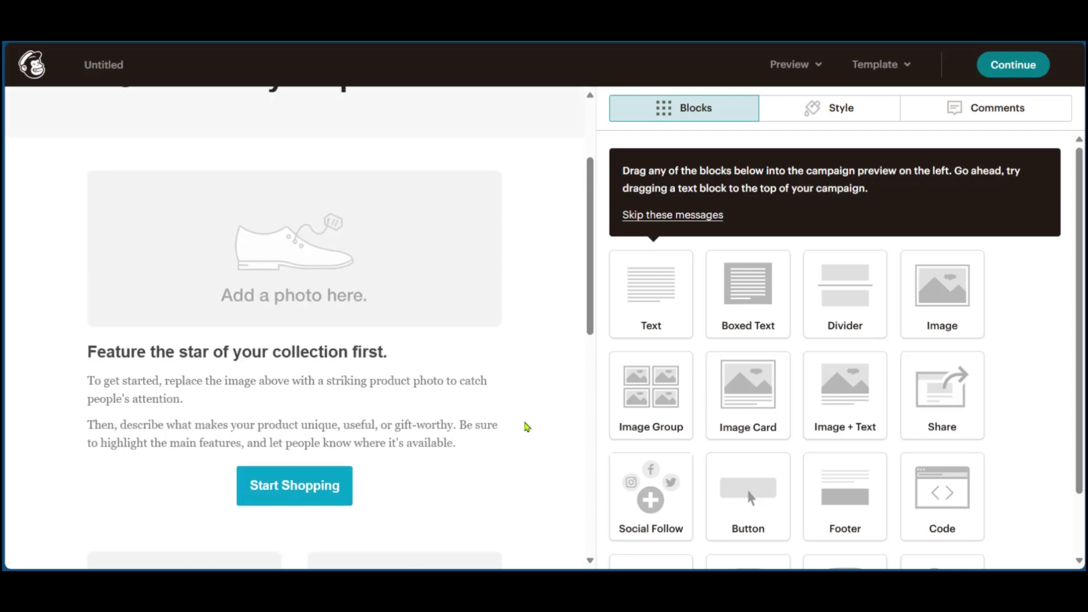